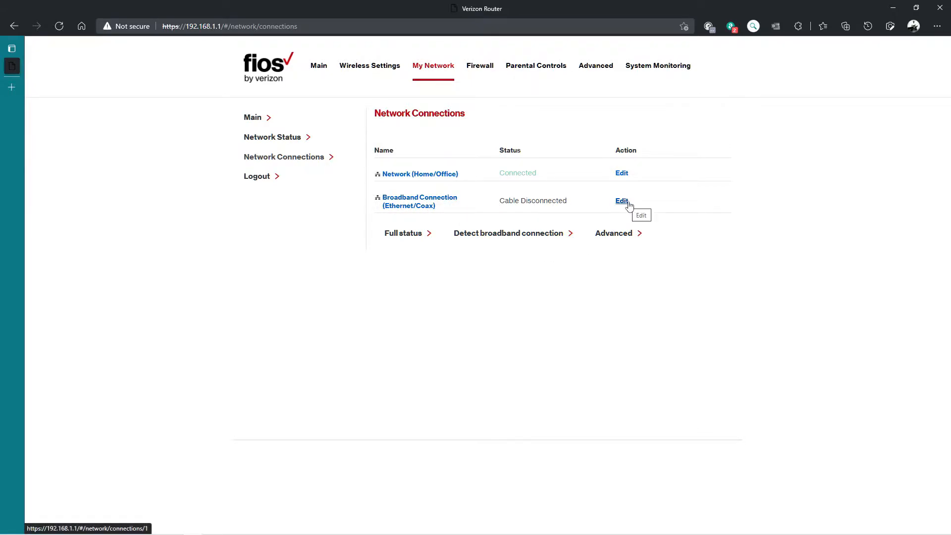
Step: Disable the Broadband Connection (Ethernet/Coax) and apply the change
{"action": "left_click", "coordinate": [428, 200]}
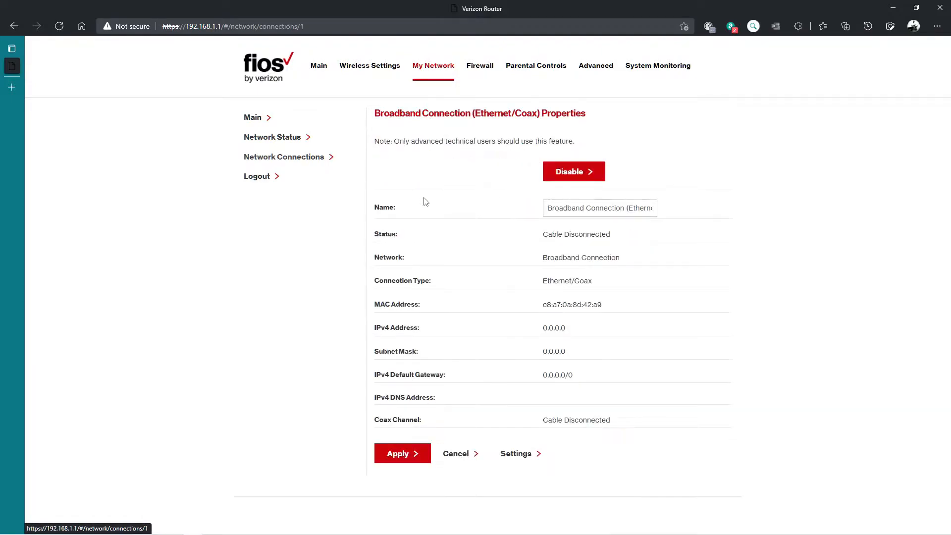
{"action": "left_click", "coordinate": [583, 173]}
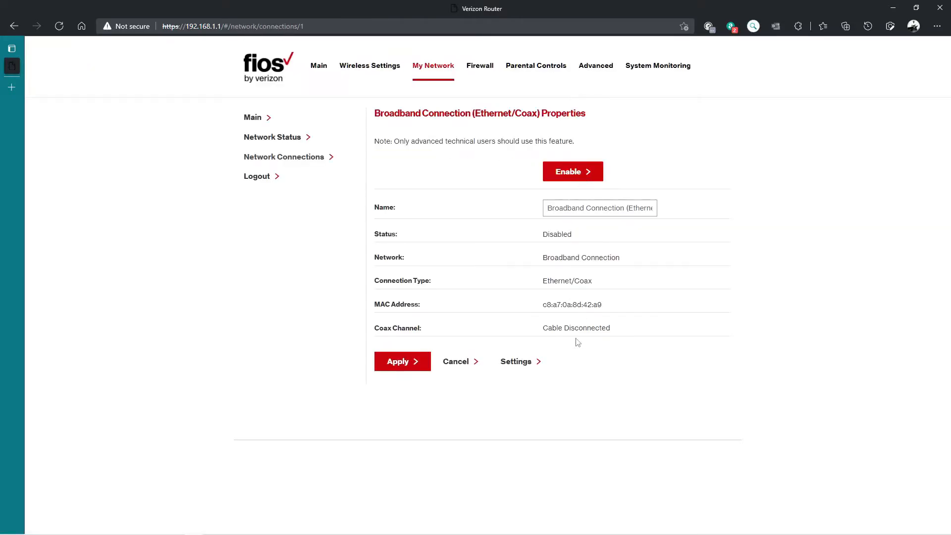
{"action": "left_click", "coordinate": [398, 361]}
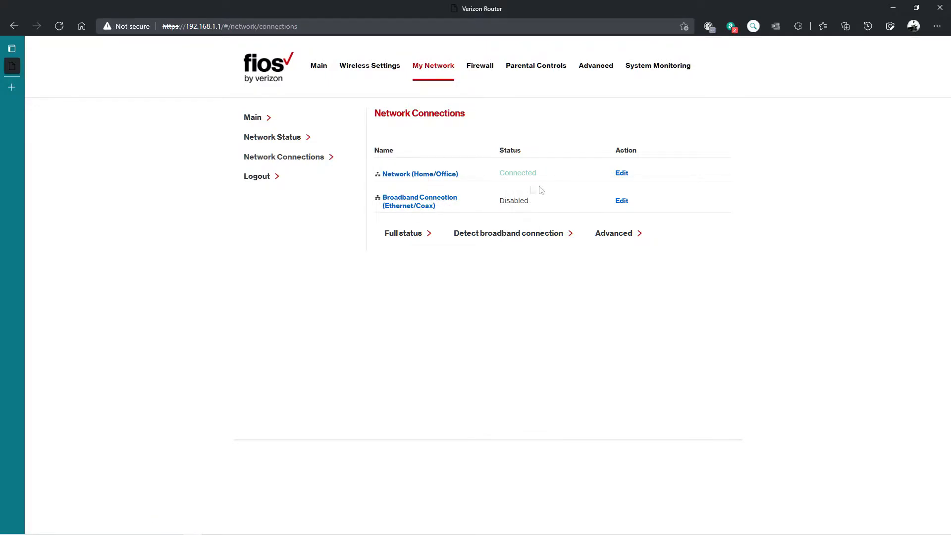
Step: Open the detailed settings of the Network (Home/Office) connection and review its addressing, bridge and DHCP options
{"action": "left_click", "coordinate": [442, 174]}
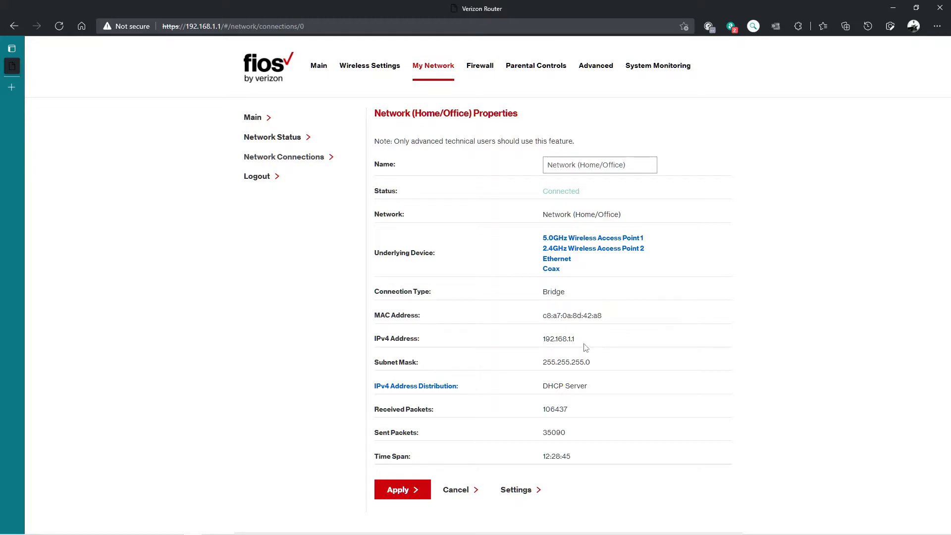
{"action": "left_click", "coordinate": [524, 491]}
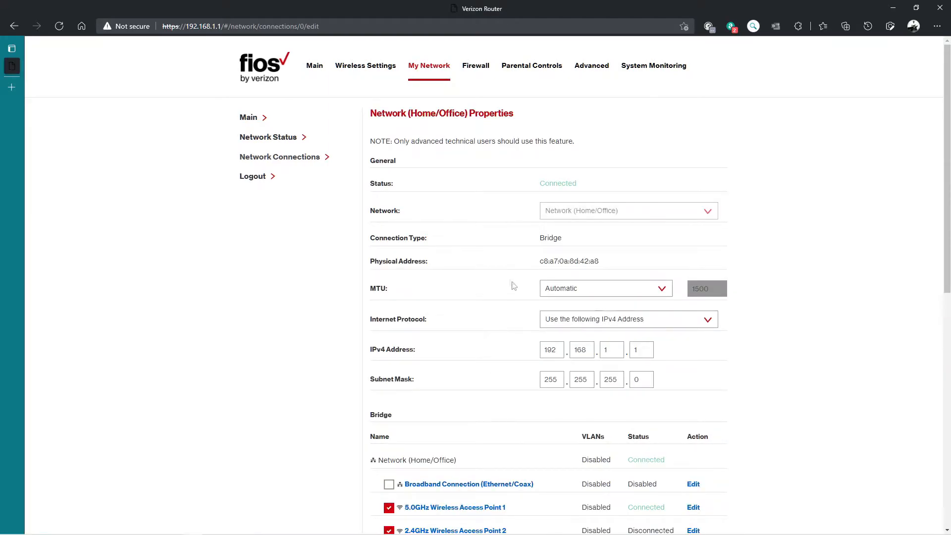
{"action": "scroll", "coordinate": [516, 270], "scroll_direction": "down", "scroll_amount": 3}
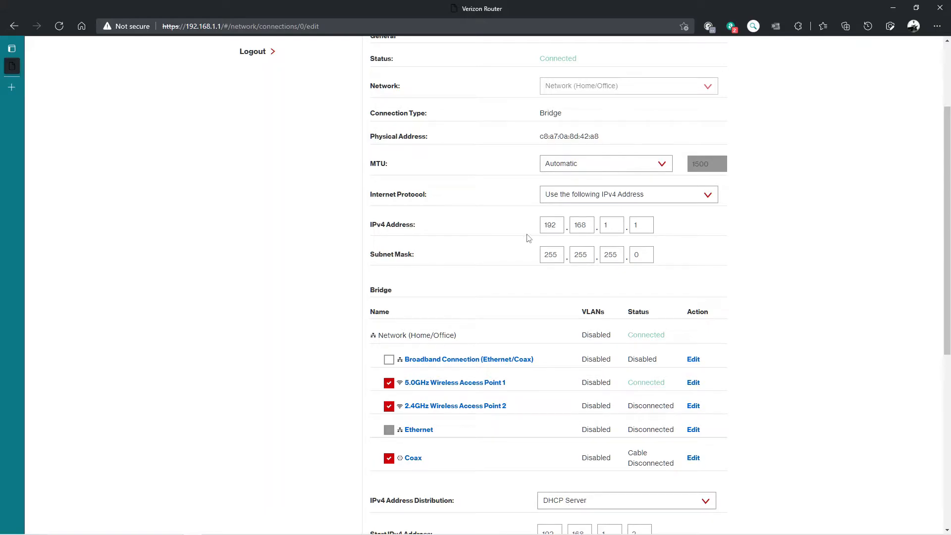
{"action": "scroll", "coordinate": [532, 269], "scroll_direction": "down", "scroll_amount": 7}
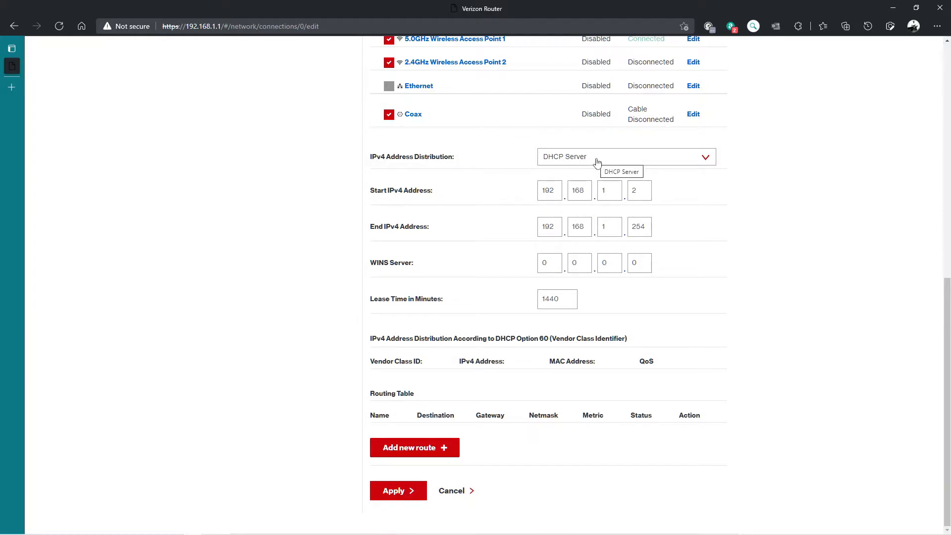
{"action": "scroll", "coordinate": [669, 240], "scroll_direction": "up", "scroll_amount": 8}
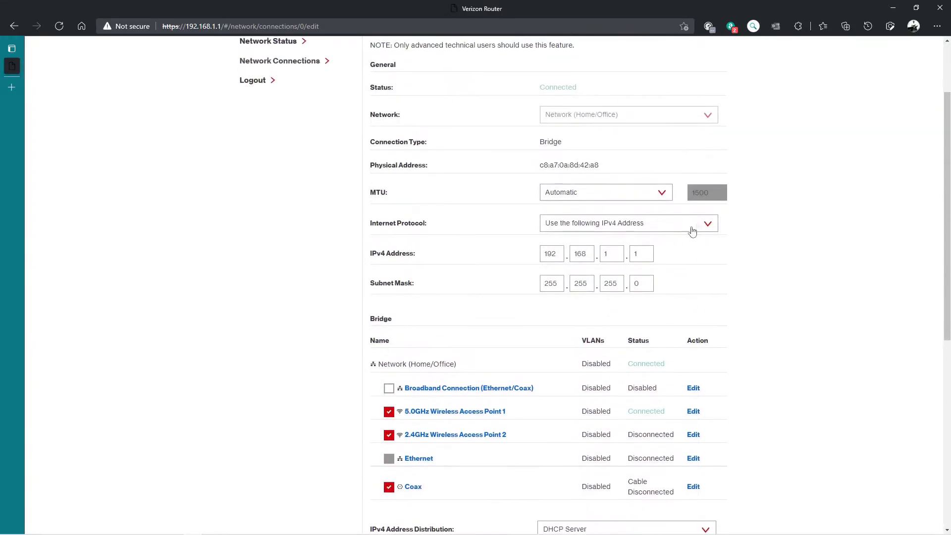
{"action": "scroll", "coordinate": [721, 171], "scroll_direction": "up", "scroll_amount": 2}
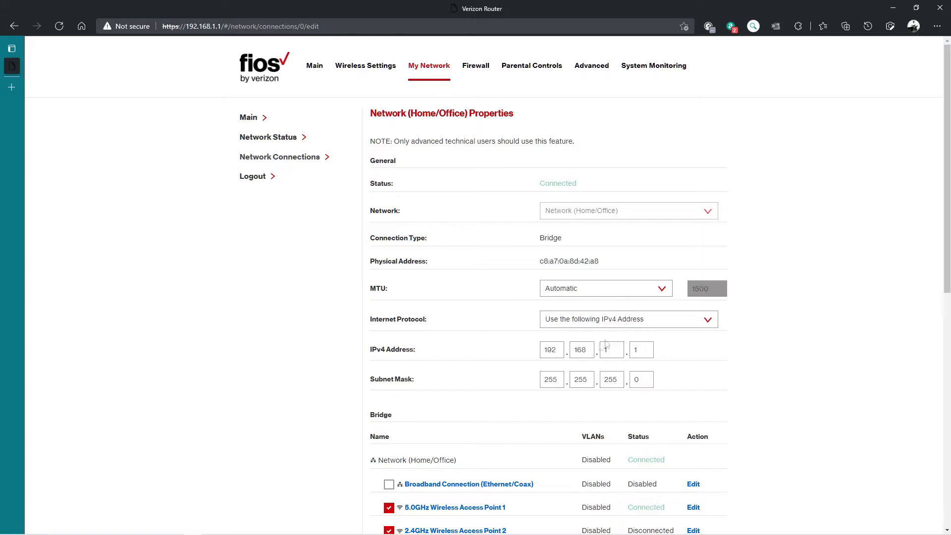
Step: Set the IPv4 address of the Network (Home/Office) connection to 10.0.2.99
{"action": "left_click_drag", "start_coordinate": [563, 350], "coordinate": [540, 356]}
{"action": "type", "text": "10"}
{"action": "key", "text": "Tab"}
{"action": "type", "text": "0"}
{"action": "key", "text": "Tab"}
{"action": "type", "text": "2"}
{"action": "key", "text": "Tab"}
{"action": "type", "text": "99"}
Step: Include the Broadband Connection (Ethernet/Coax) in the bridge and set IPv4 Address Distribution to Disabled
{"action": "scroll", "coordinate": [725, 358], "scroll_direction": "down", "scroll_amount": 5}
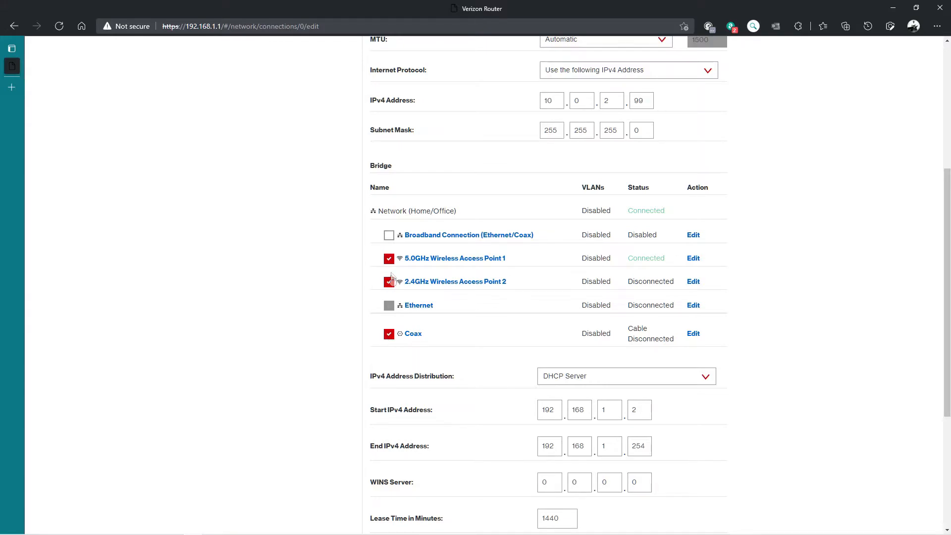
{"action": "left_click", "coordinate": [389, 237]}
{"action": "left_click", "coordinate": [557, 376]}
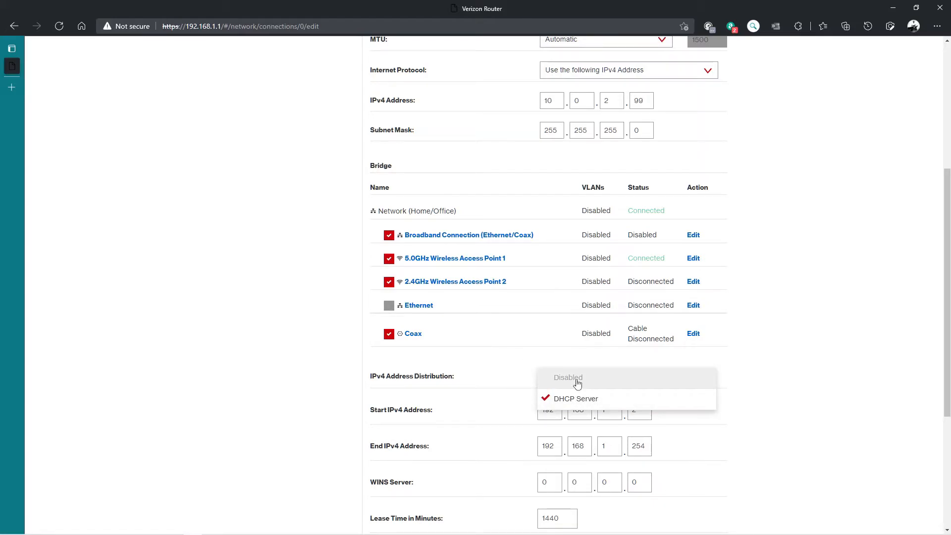
{"action": "left_click", "coordinate": [577, 381]}
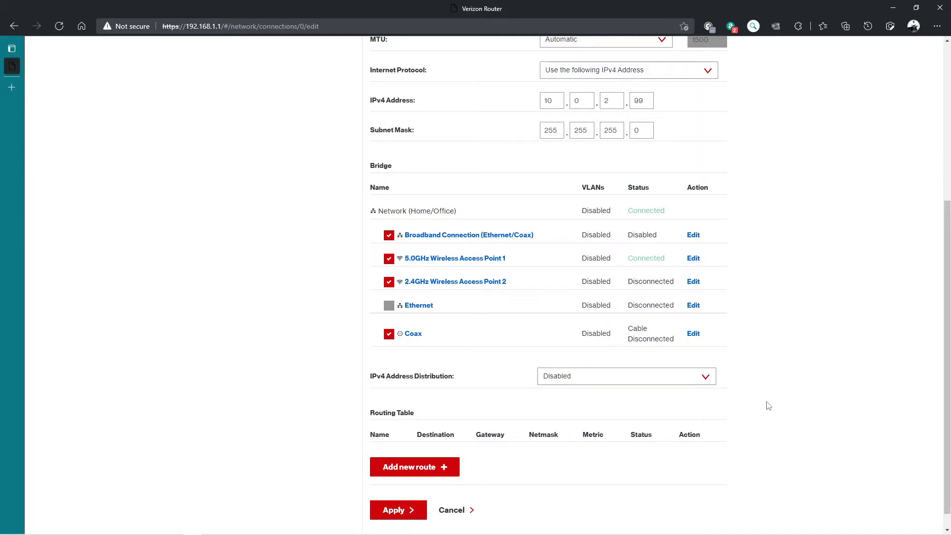
Step: Review the edited Network (Home/Office) settings, then apply them and confirm the bridge IP change
{"action": "scroll", "coordinate": [768, 406], "scroll_direction": "up", "scroll_amount": 3}
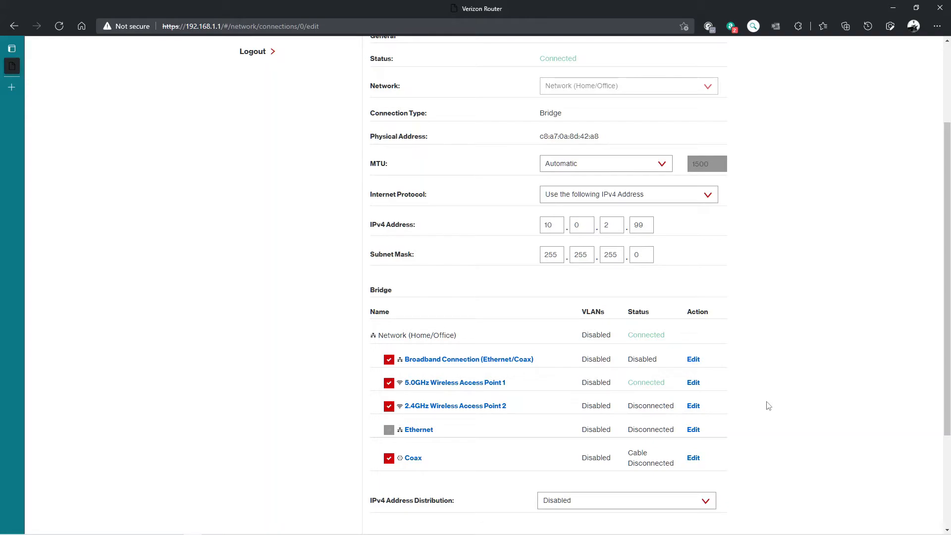
{"action": "mouse_move", "coordinate": [851, 534]}
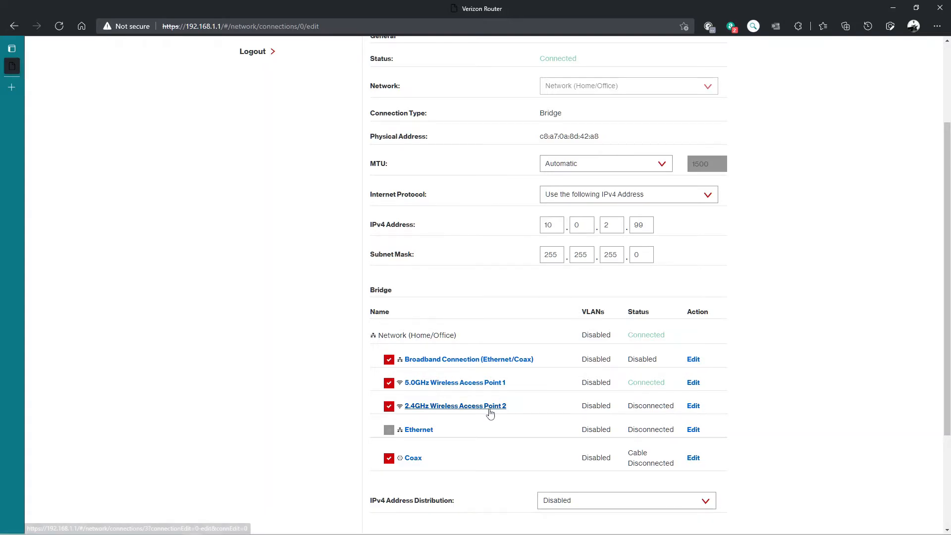
{"action": "scroll", "coordinate": [415, 470], "scroll_direction": "down", "scroll_amount": 3}
{"action": "left_click", "coordinate": [393, 491]}
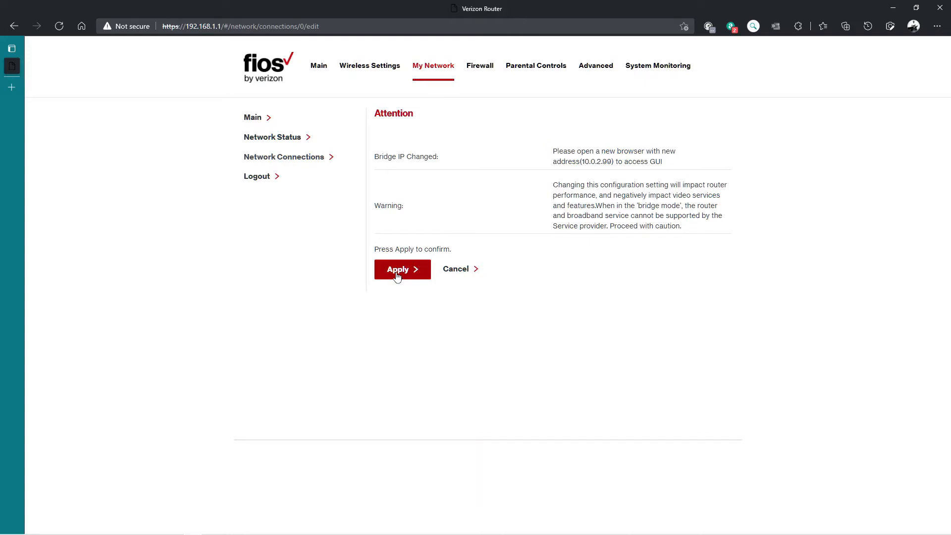
{"action": "left_click", "coordinate": [397, 272]}
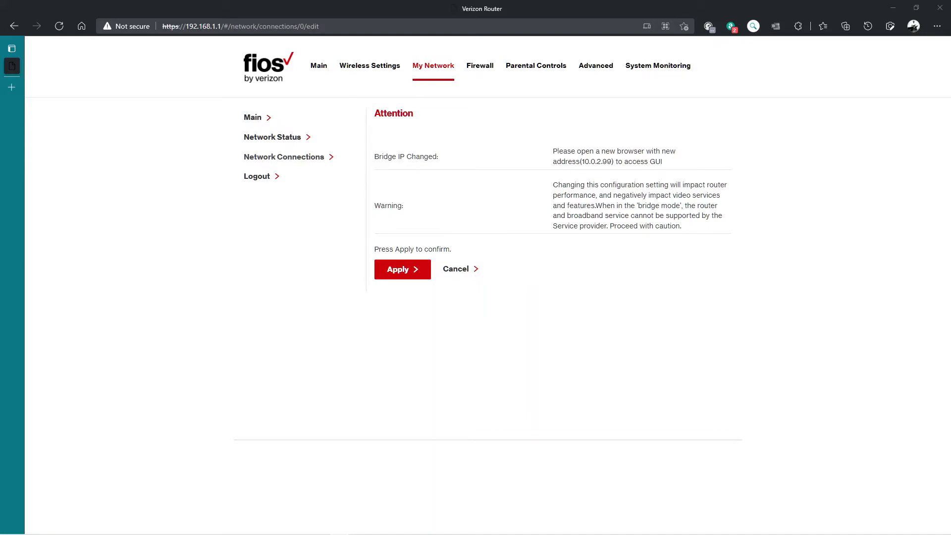
Step: Load the router's web interface at its new address, 10.0.2.99
{"action": "left_click", "coordinate": [222, 26]}
{"action": "key", "text": "ctrl+a"}
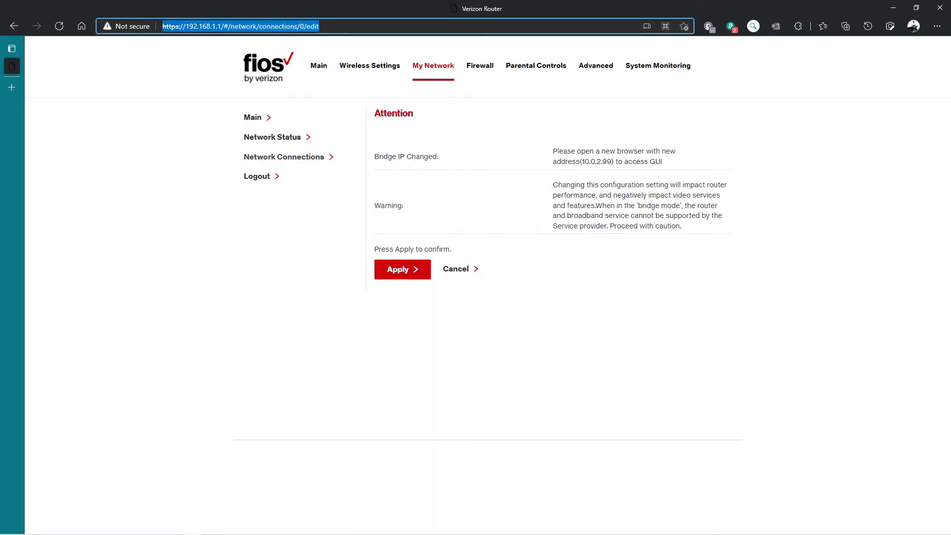
{"action": "type", "text": "10."}
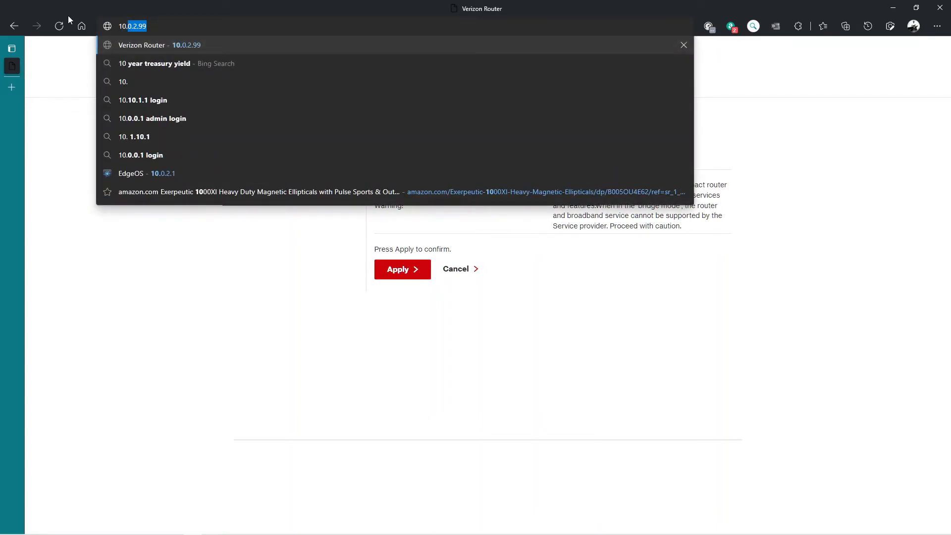
{"action": "type", "text": "2"}
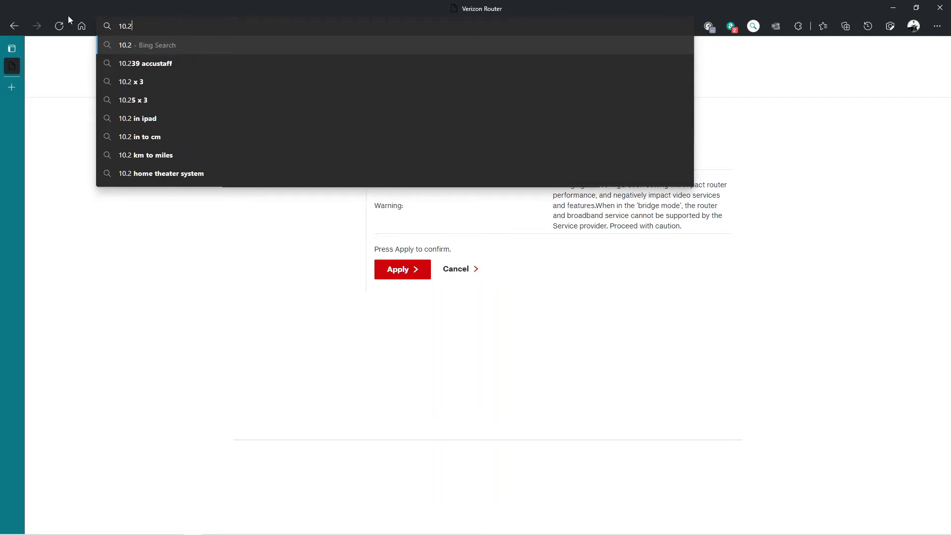
{"action": "key", "text": "BackSpace"}
{"action": "type", "text": "."}
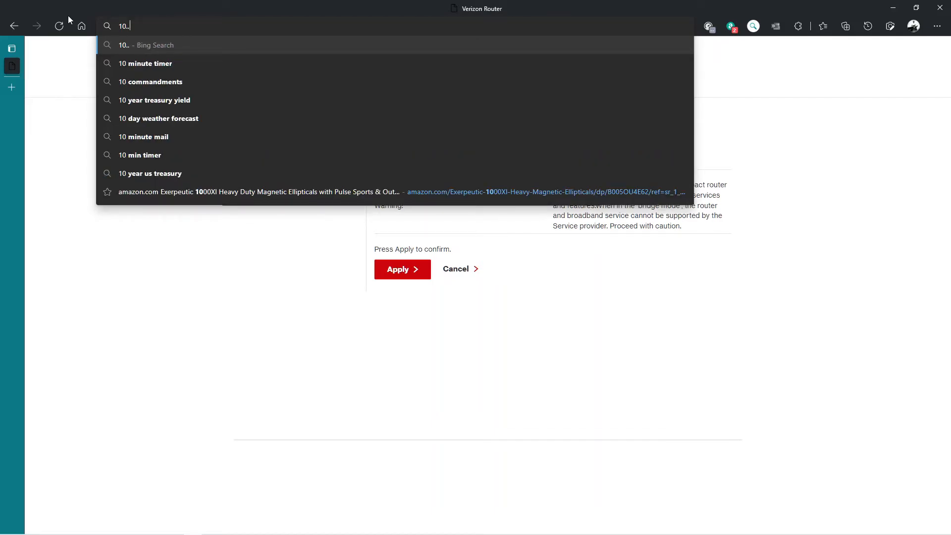
{"action": "key", "text": "BackSpace"}
{"action": "type", "text": "0."}
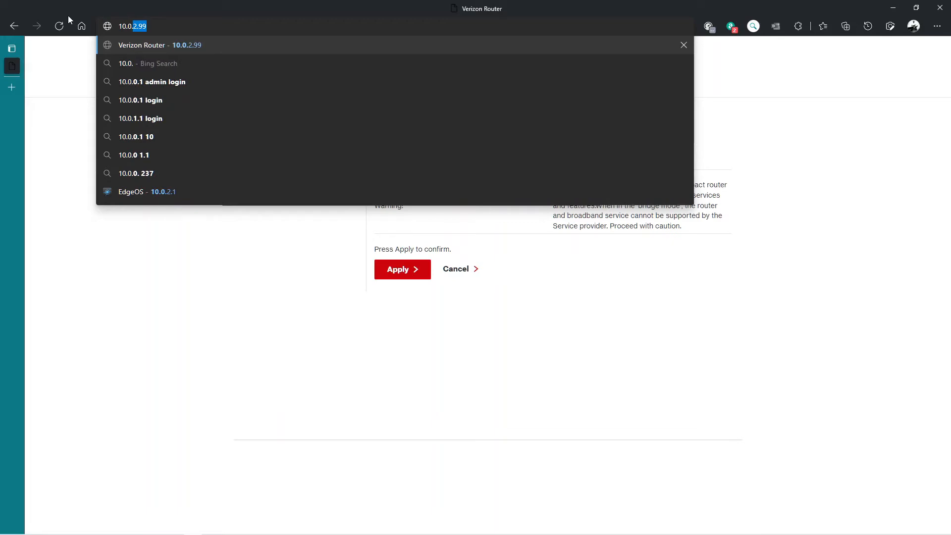
{"action": "type", "text": "2"}
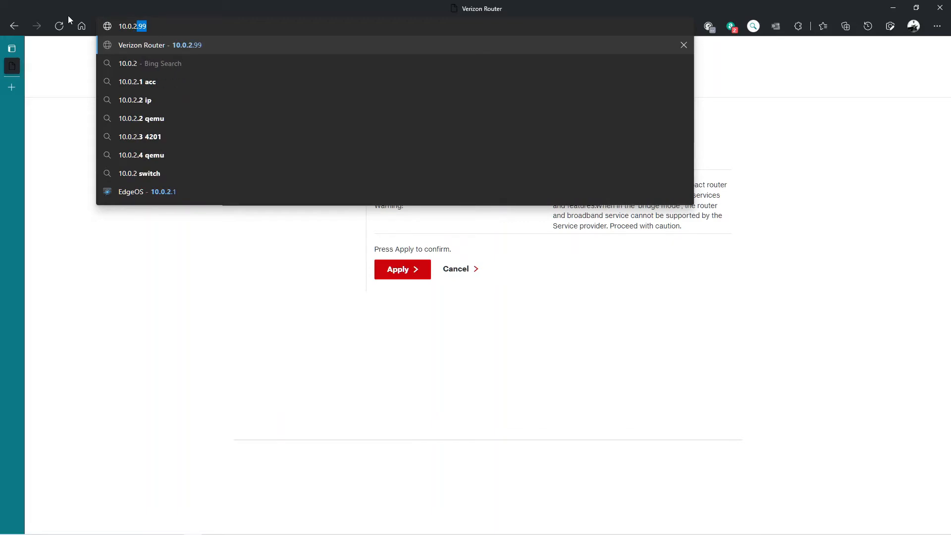
{"action": "key", "text": "Return"}
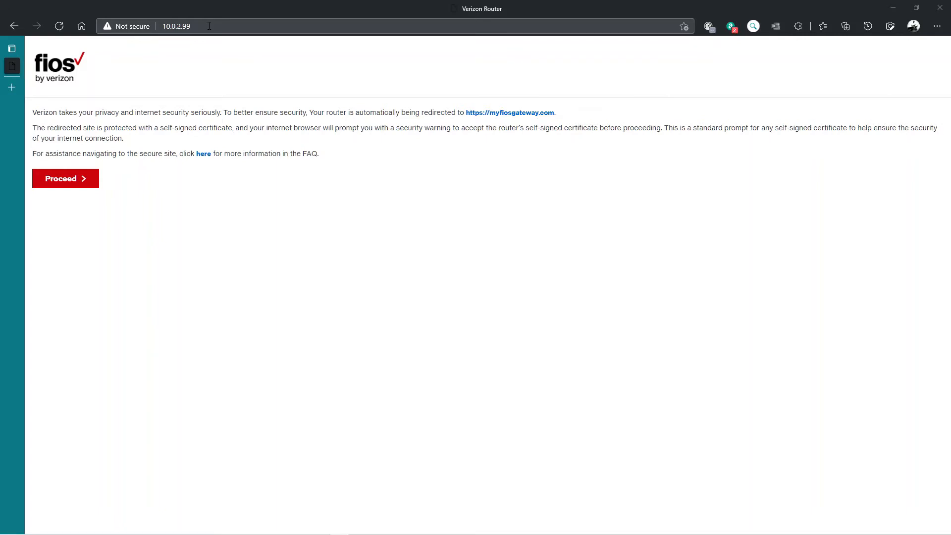
Step: Proceed to the secure router site and log in as admin with the account password
{"action": "left_click", "coordinate": [62, 180]}
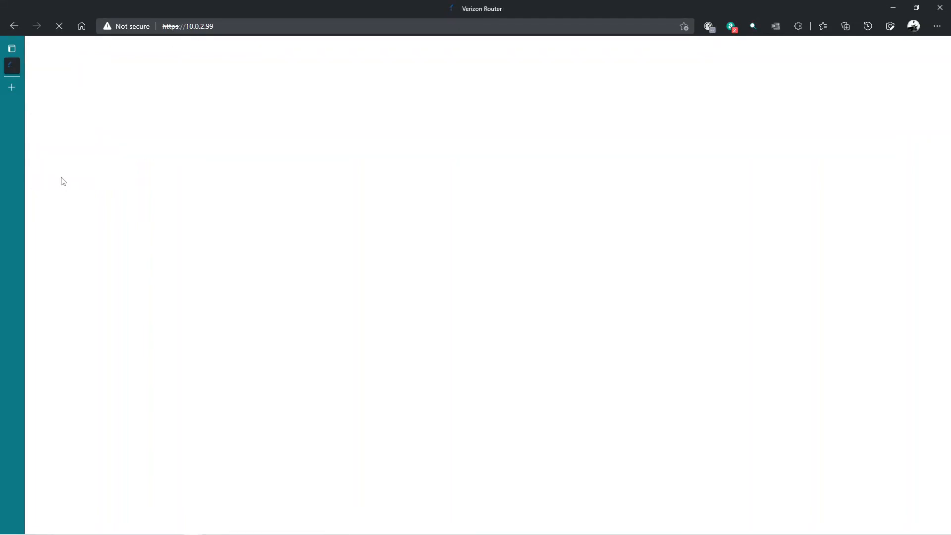
{"action": "left_click", "coordinate": [486, 236]}
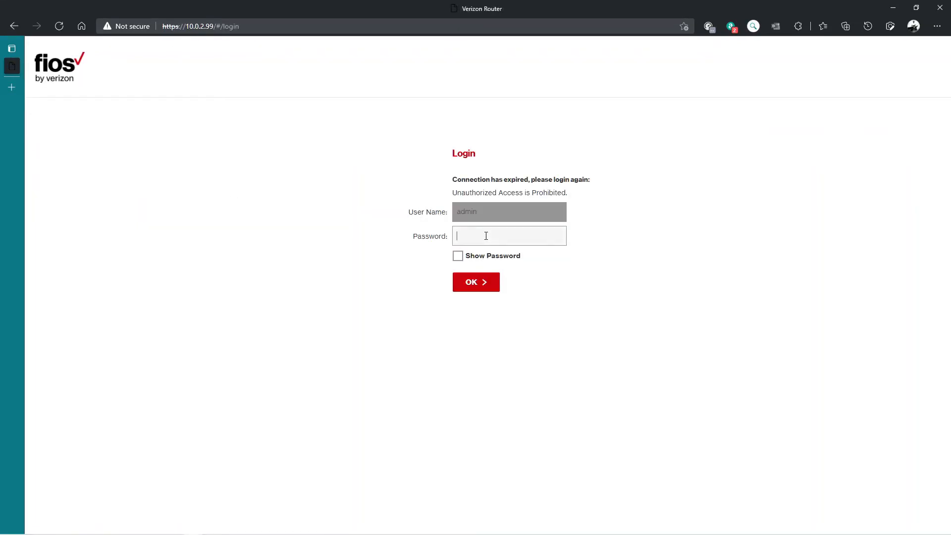
{"action": "type", "text": "•••••••••"}
{"action": "key", "text": "Return"}
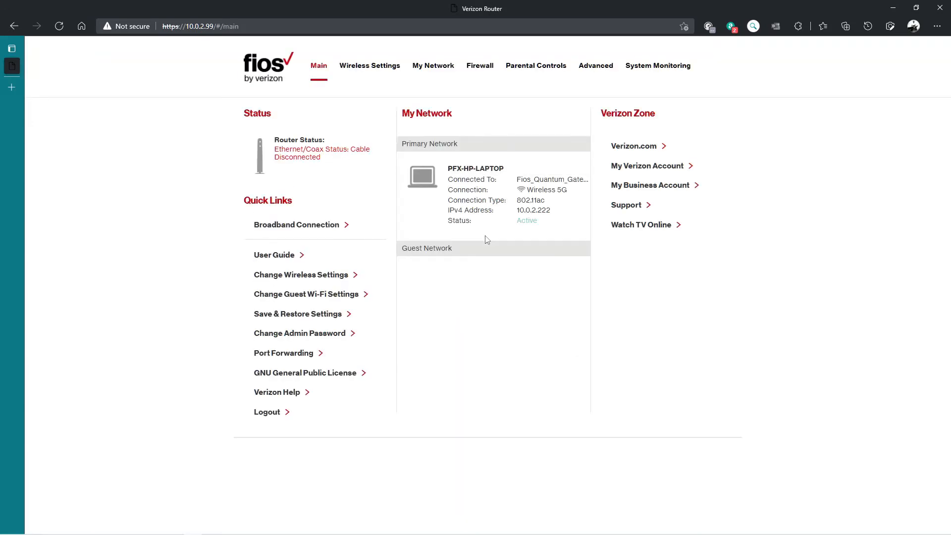
Step: Open the Network (Home/Office) properties from the network connections list and check the bridged devices, IPv4 address and address distribution
{"action": "left_click", "coordinate": [440, 69]}
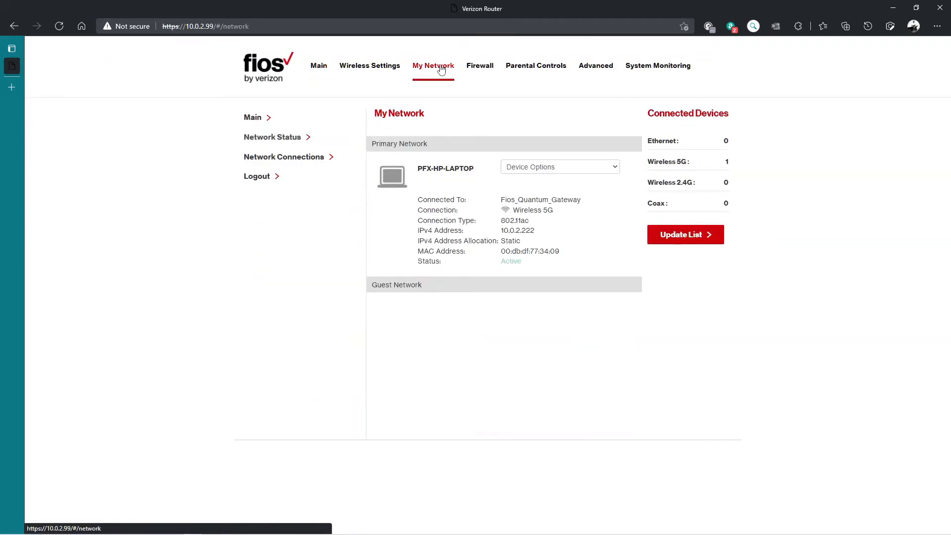
{"action": "left_click", "coordinate": [273, 156]}
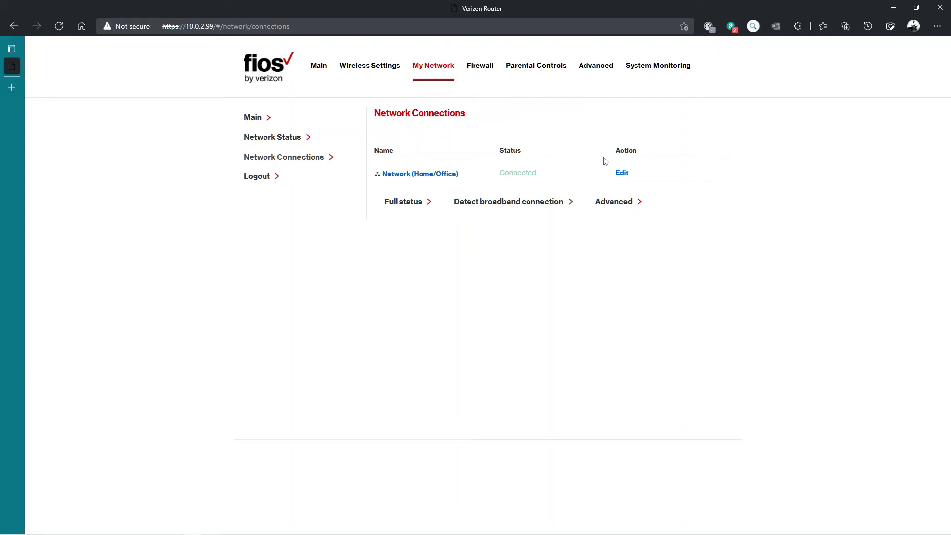
{"action": "left_click", "coordinate": [434, 175]}
{"action": "scroll", "coordinate": [676, 346], "scroll_direction": "down", "scroll_amount": 1}
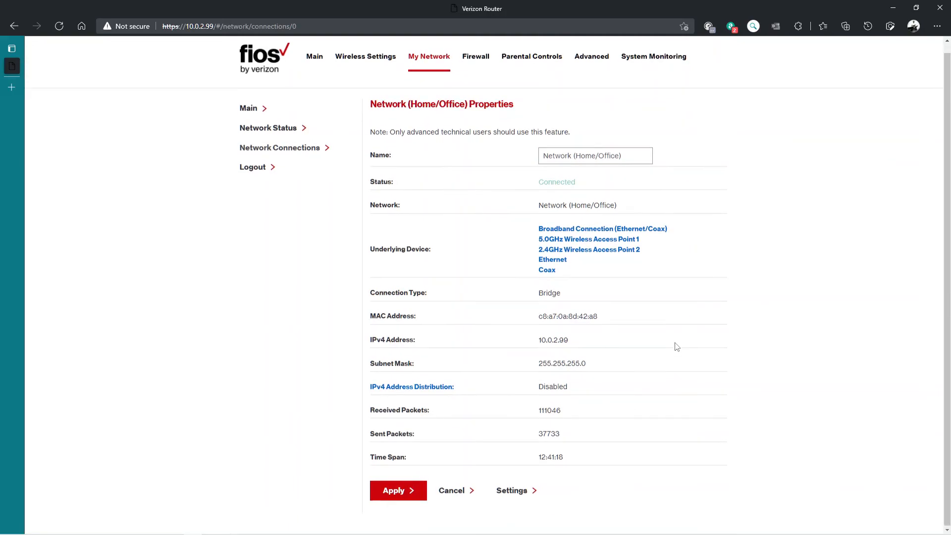